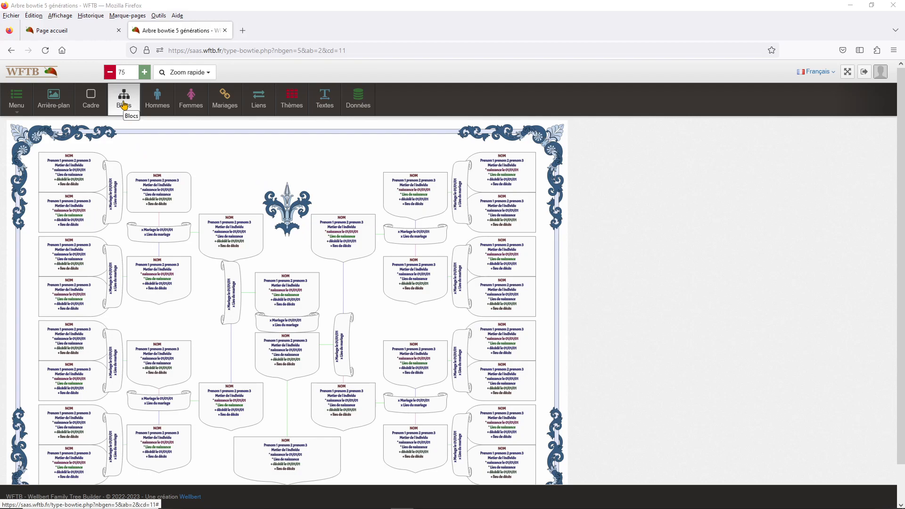
In the global Blocs settings, set the block fill colour to pale pink #faadad
click(125, 104)
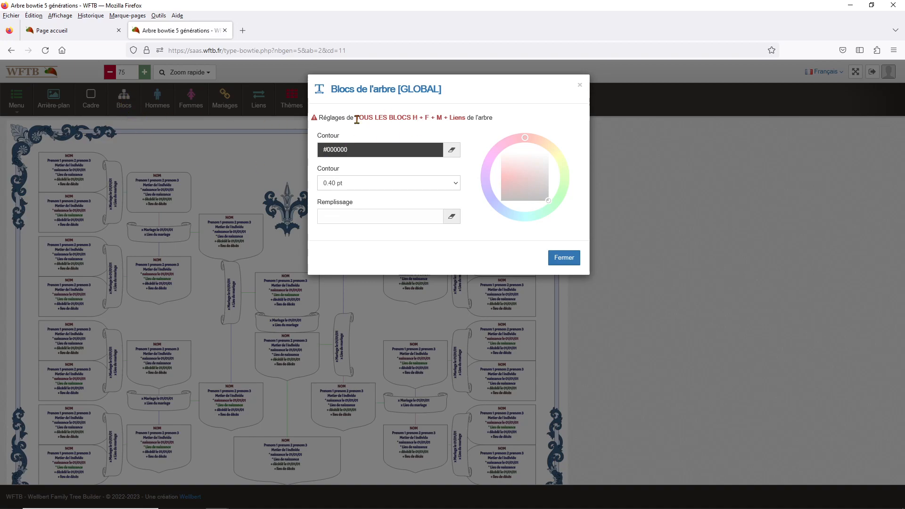
drag(355, 118, 479, 132)
click(479, 119)
click(382, 215)
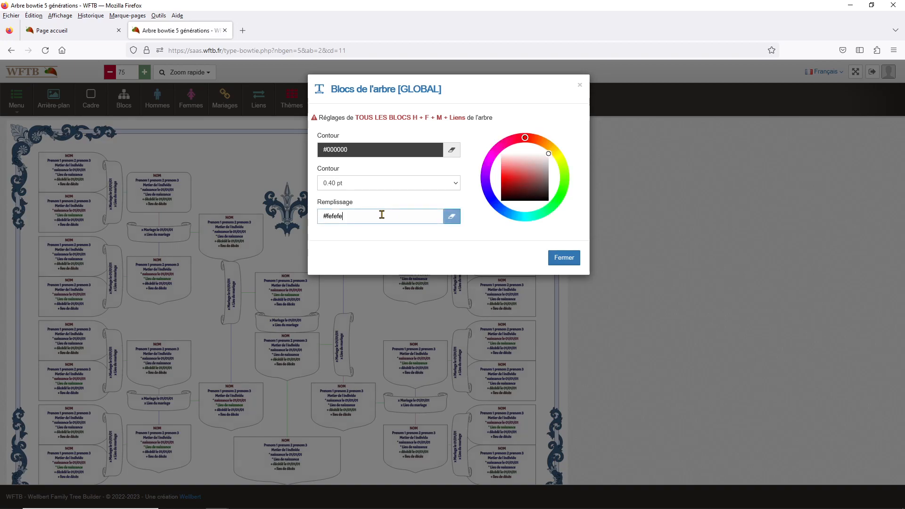
click(505, 162)
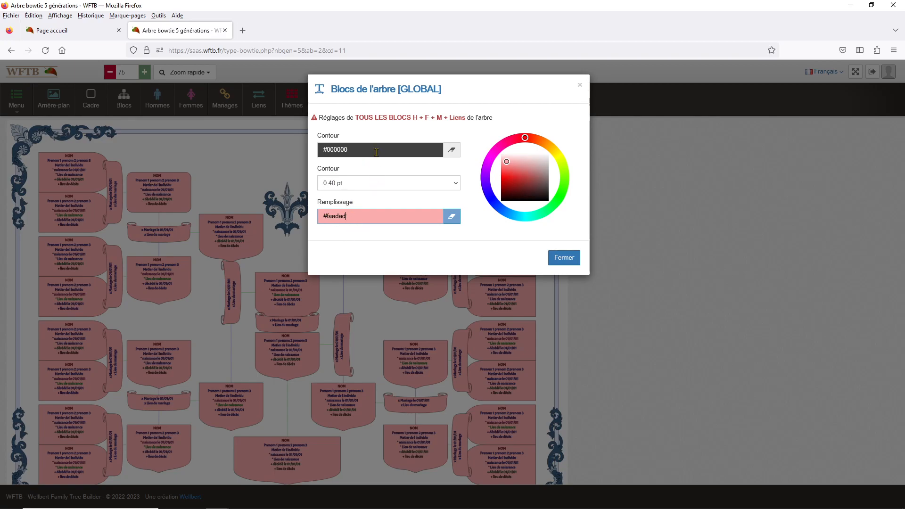
click(359, 149)
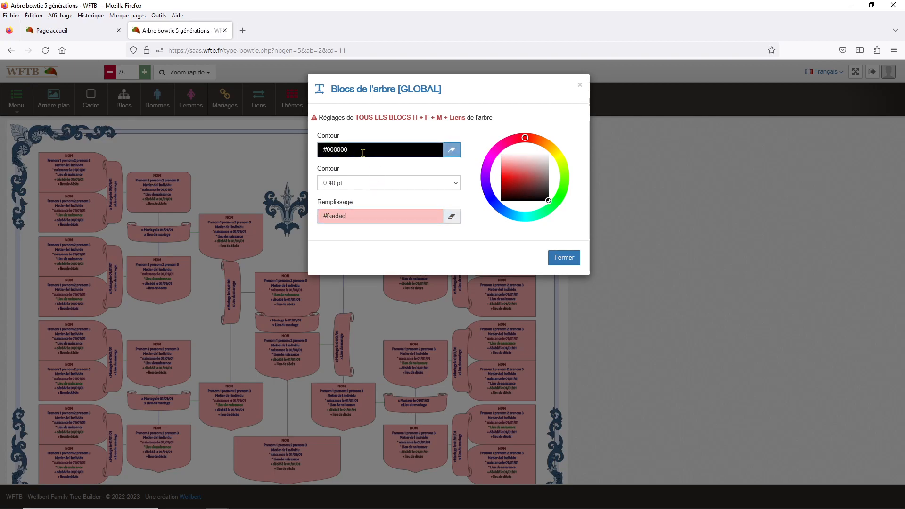
Make the block outline bright green #36d93d at 3.00 pt thickness, then close the settings
click(558, 198)
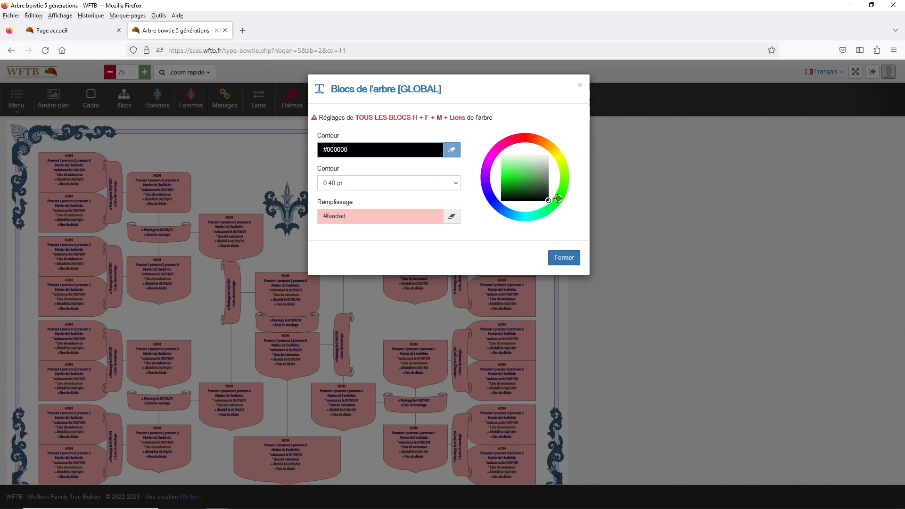
click(516, 175)
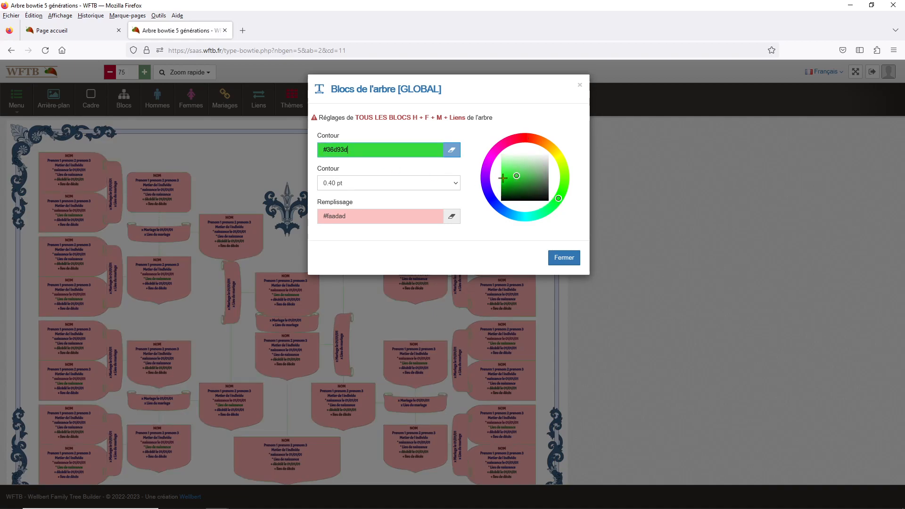
click(395, 183)
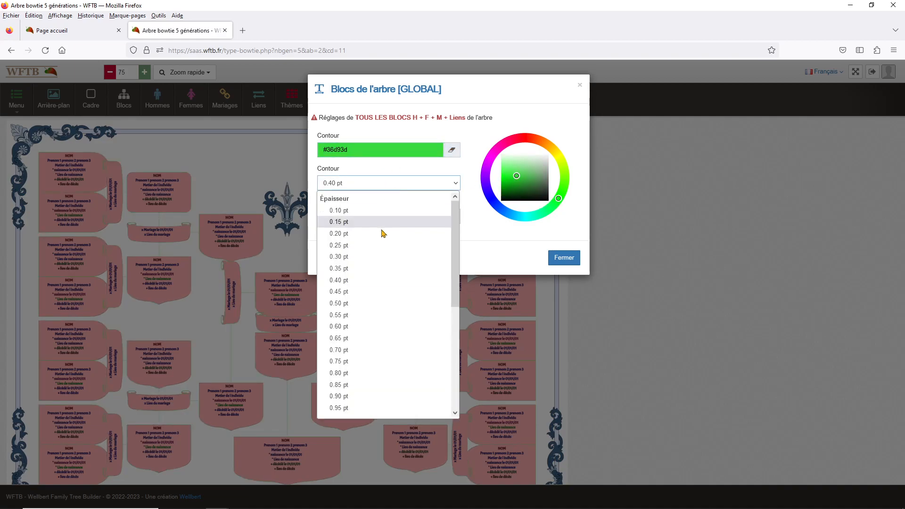
click(376, 376)
click(377, 186)
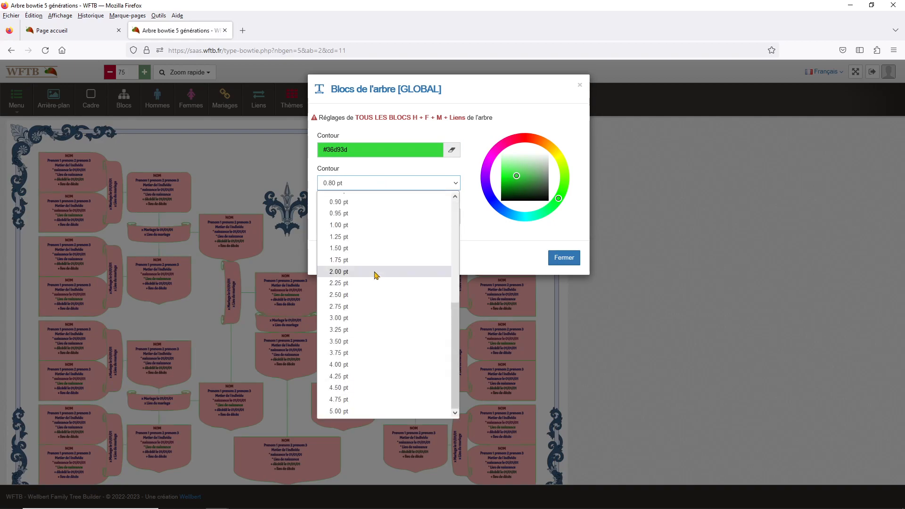
click(371, 321)
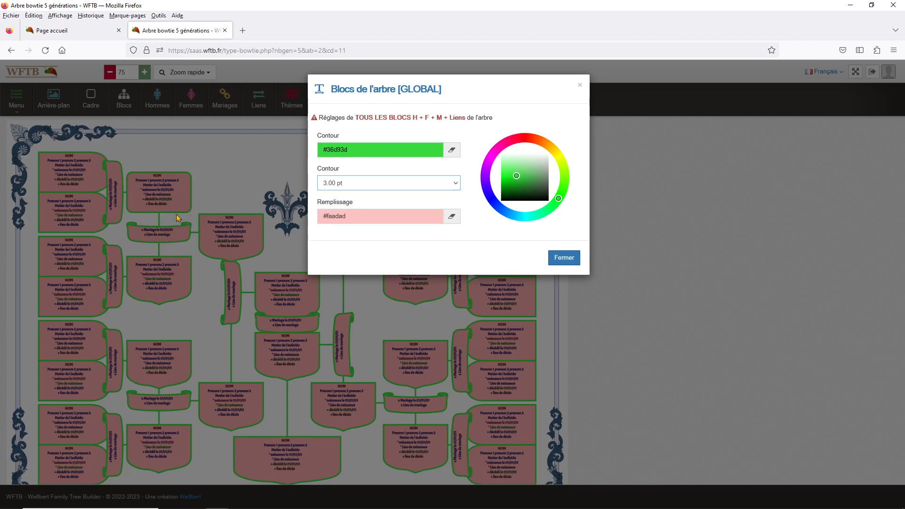
click(253, 175)
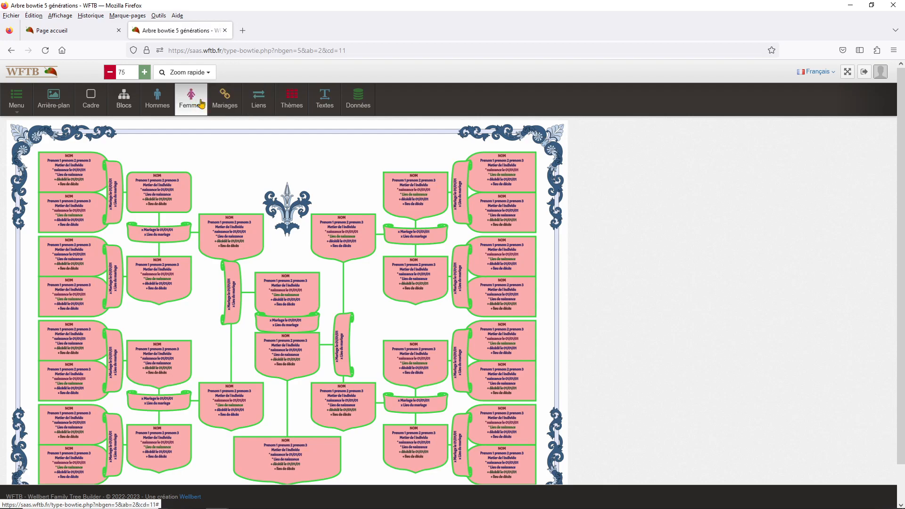
Give men's blocks a lavender #c1adfa fill and a navy #2a326a 0.80 pt outline
click(158, 104)
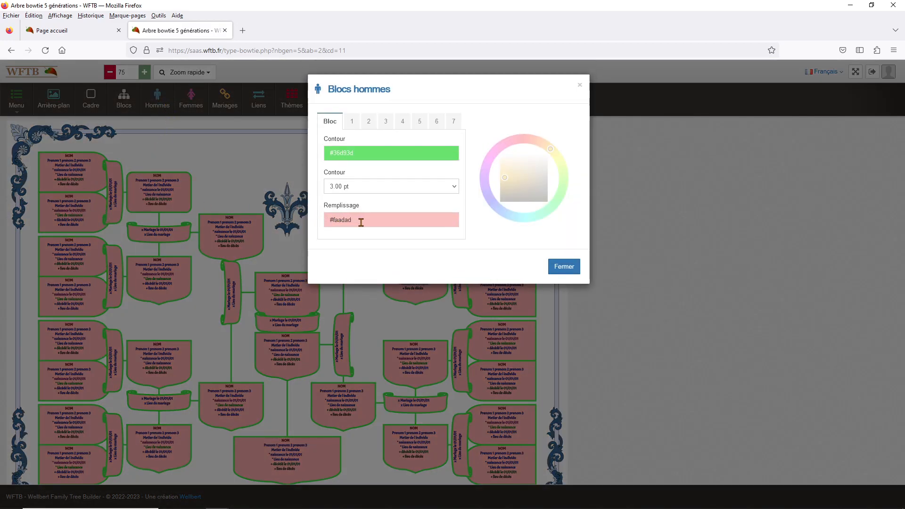
click(360, 220)
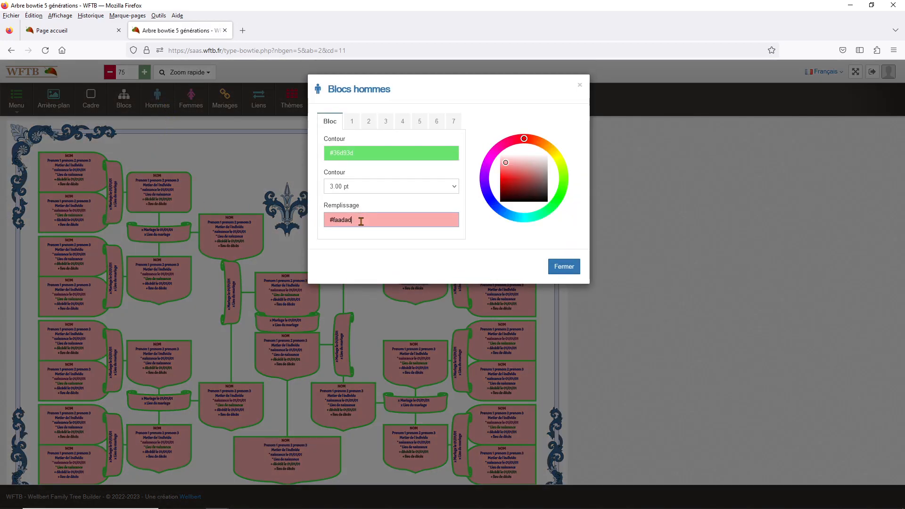
click(486, 187)
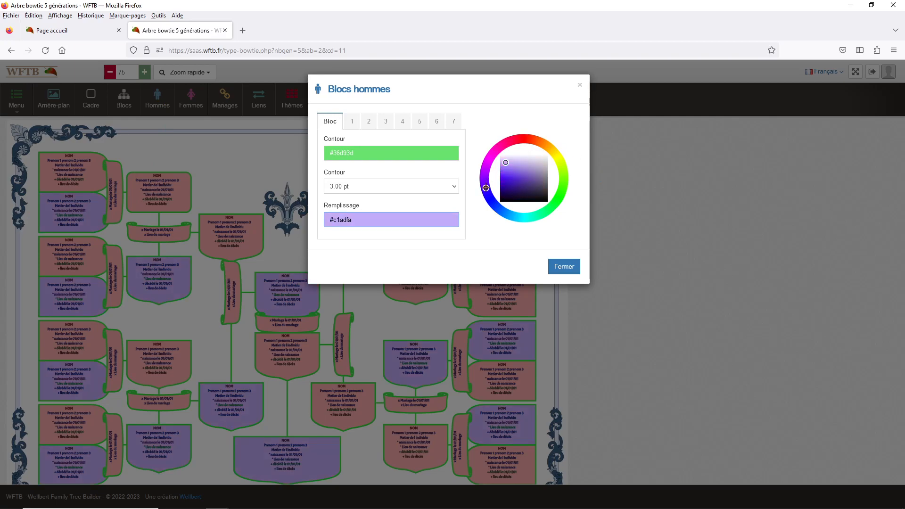
click(369, 154)
click(493, 201)
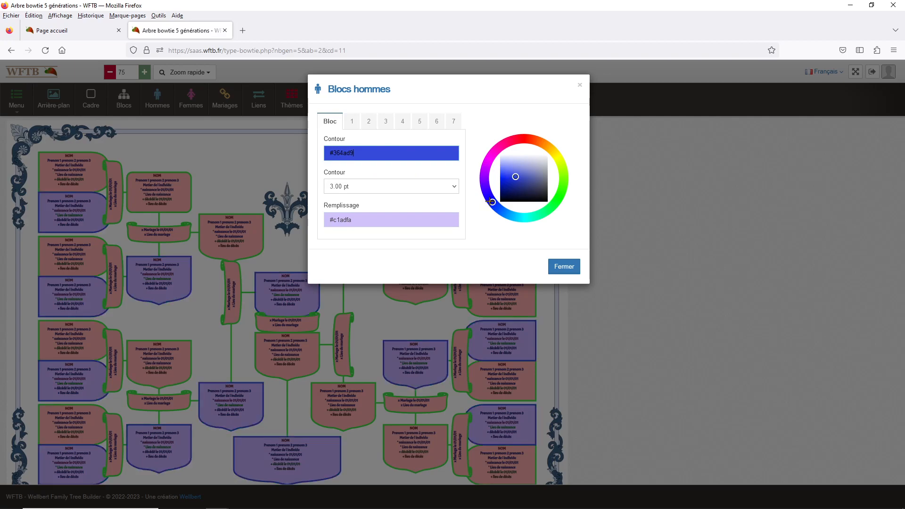
click(393, 187)
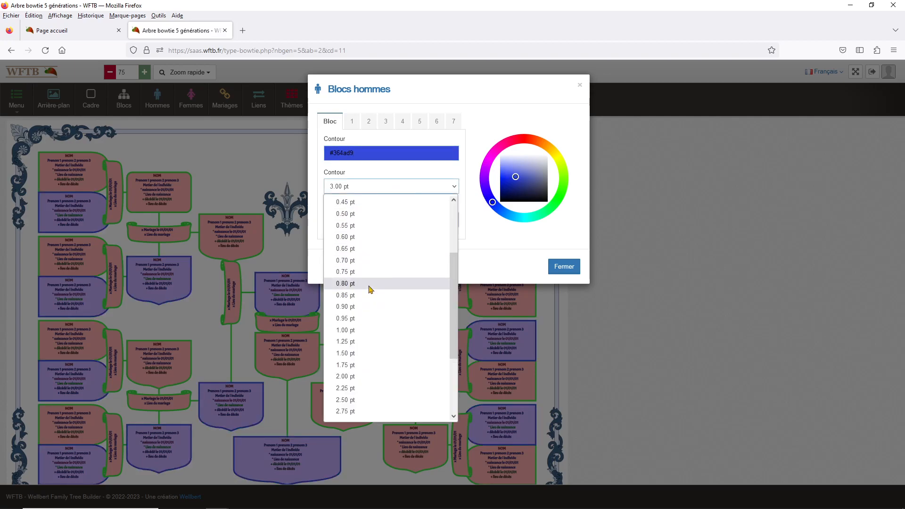
click(370, 285)
click(523, 187)
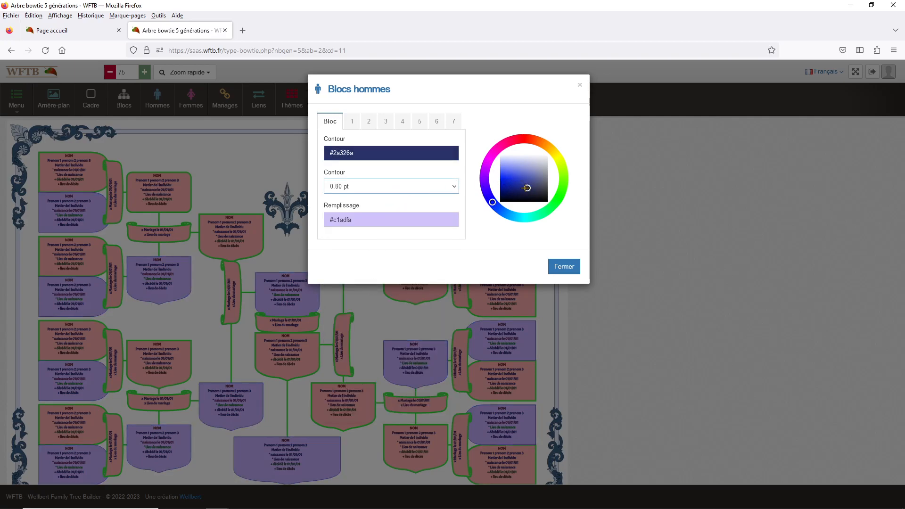
click(203, 140)
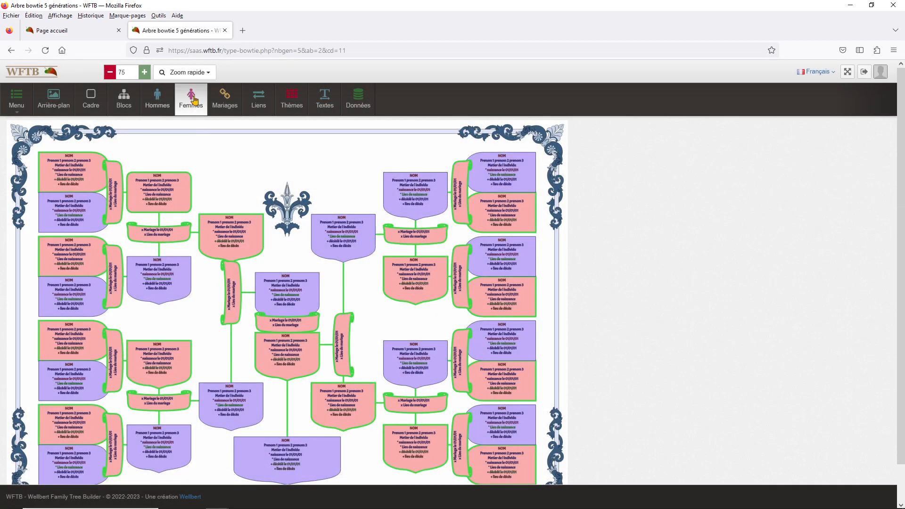
click(191, 99)
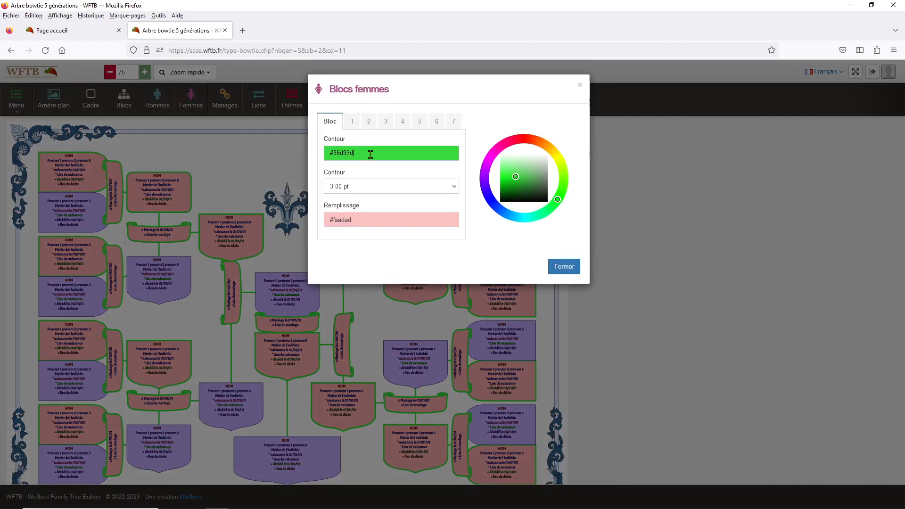
Set the women's block outline to pink #e83ba1 at 0.90 pt
click(501, 147)
click(510, 174)
click(391, 191)
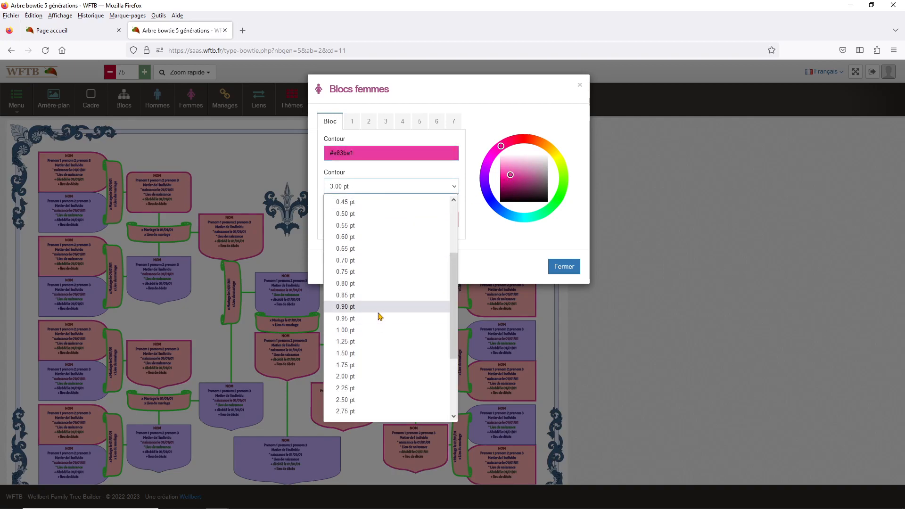
click(379, 312)
Change the women's block fill to magenta #f05cec and close the settings
click(387, 219)
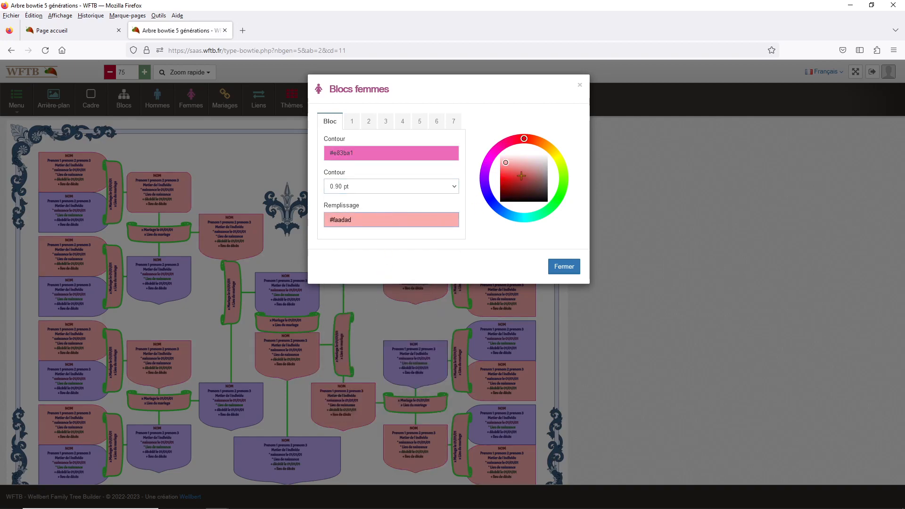
click(489, 160)
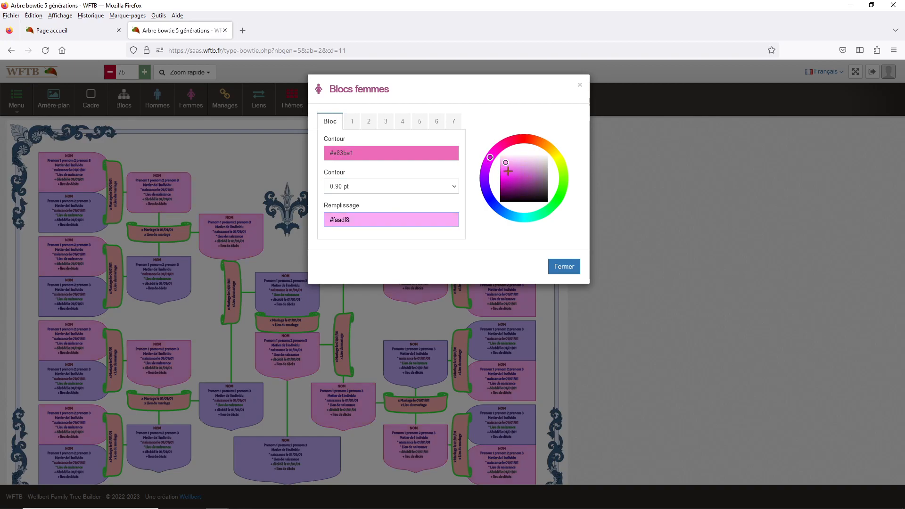
click(507, 171)
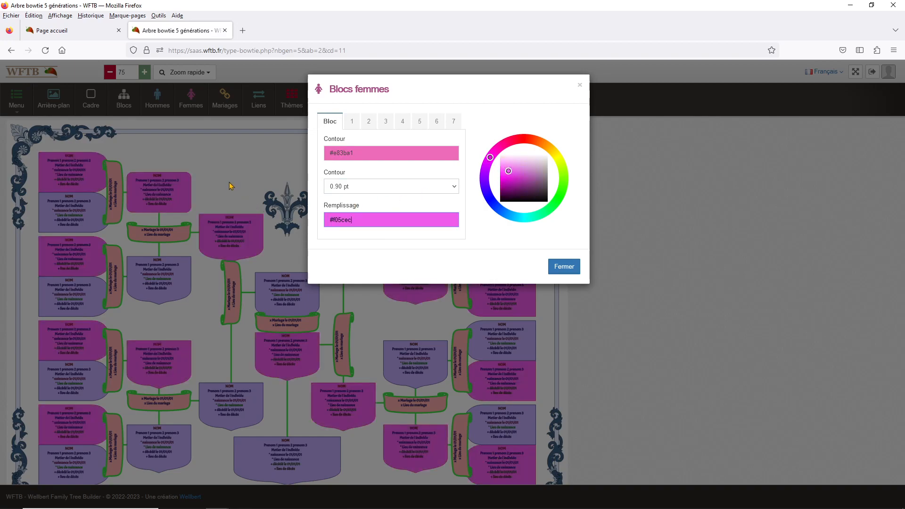
click(248, 181)
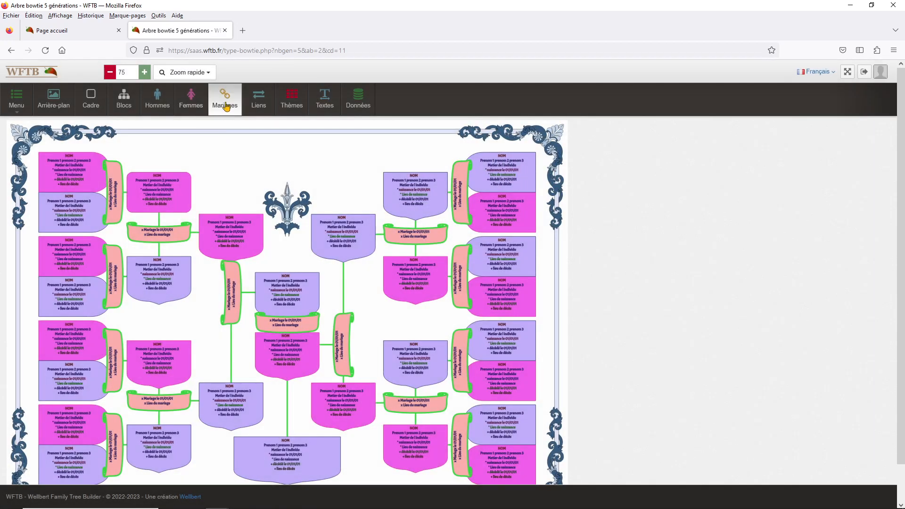
click(225, 98)
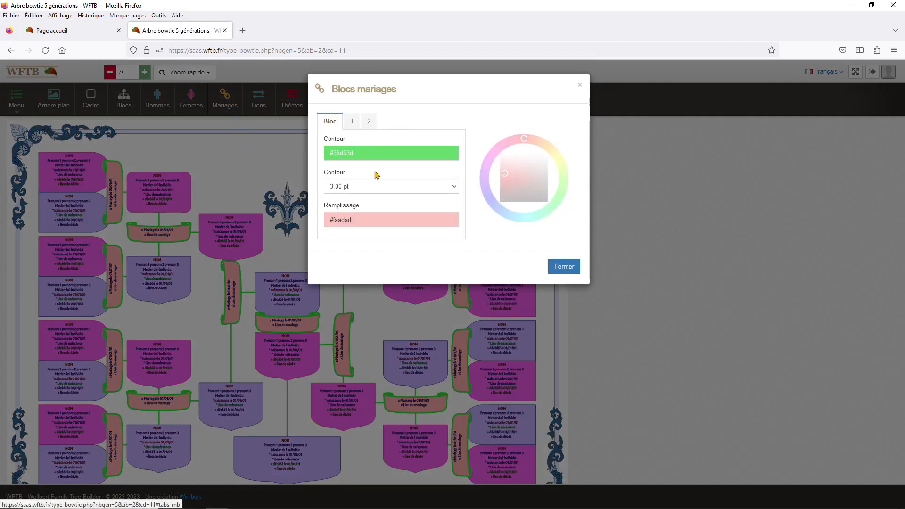
Give marriage scrolls a green #2ed12f fill and a dark green #295b2b 0.85 pt outline
click(368, 153)
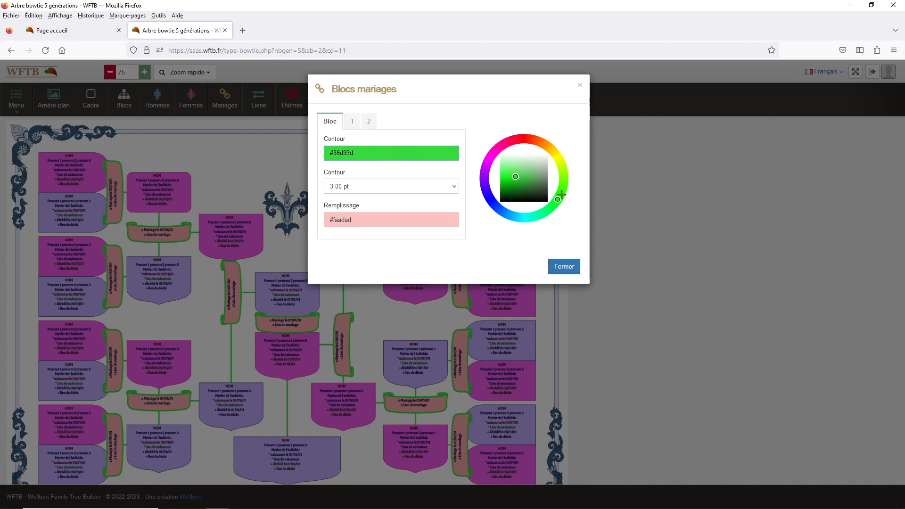
click(404, 217)
click(558, 198)
click(517, 178)
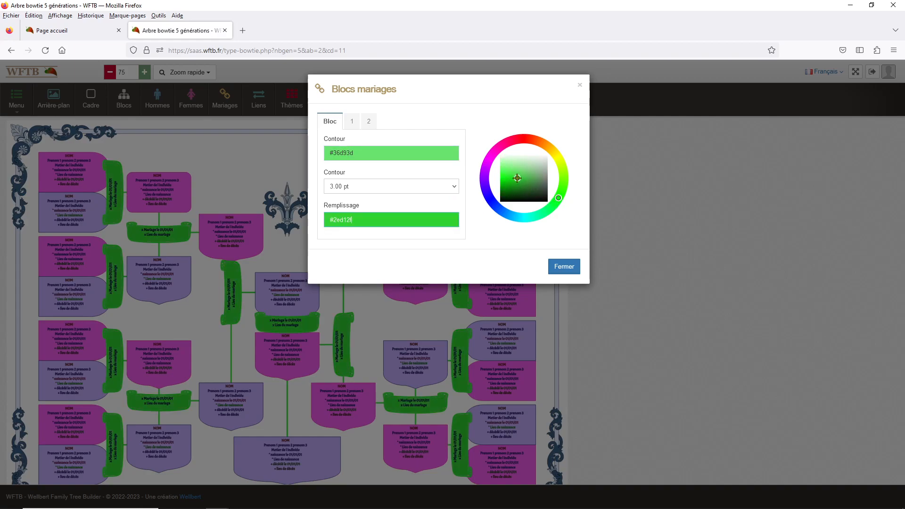
click(395, 156)
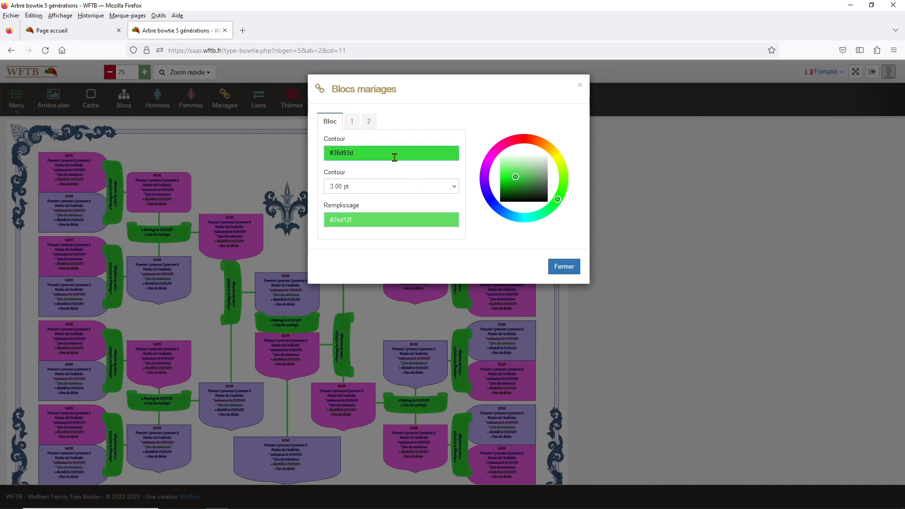
click(528, 189)
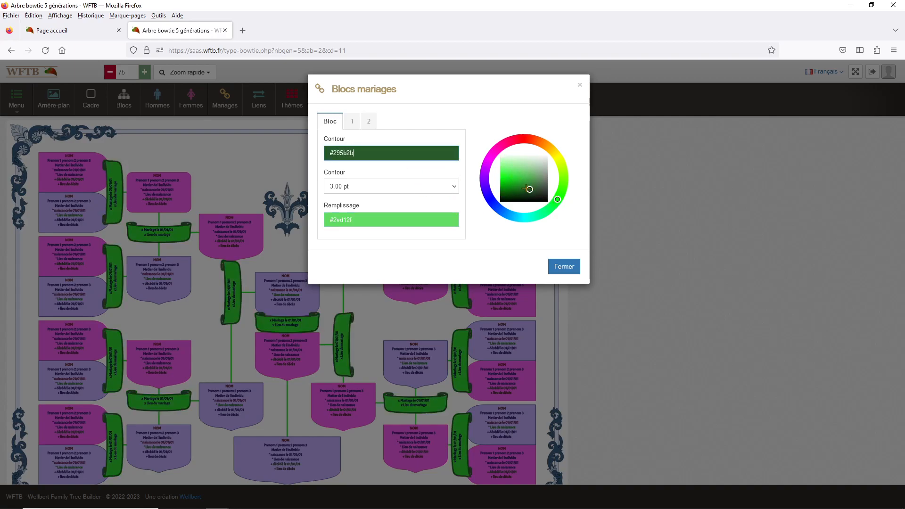
click(394, 190)
click(378, 294)
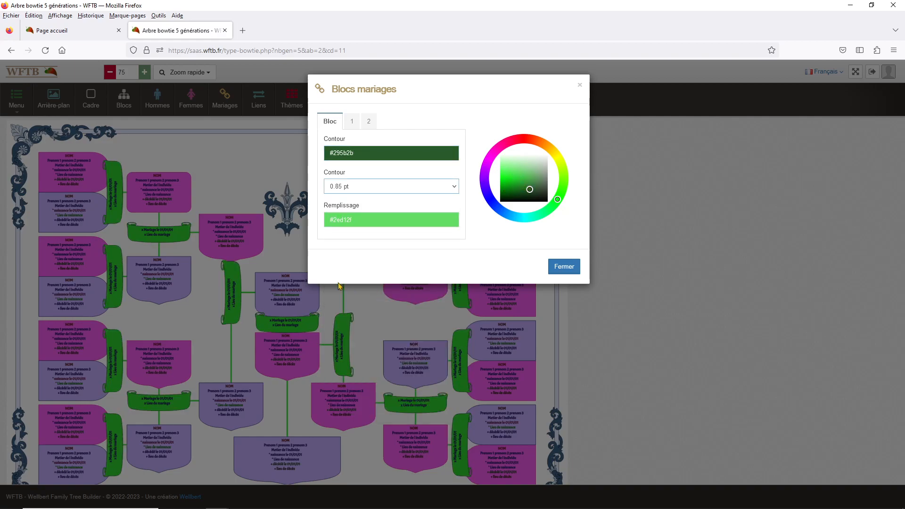
click(238, 188)
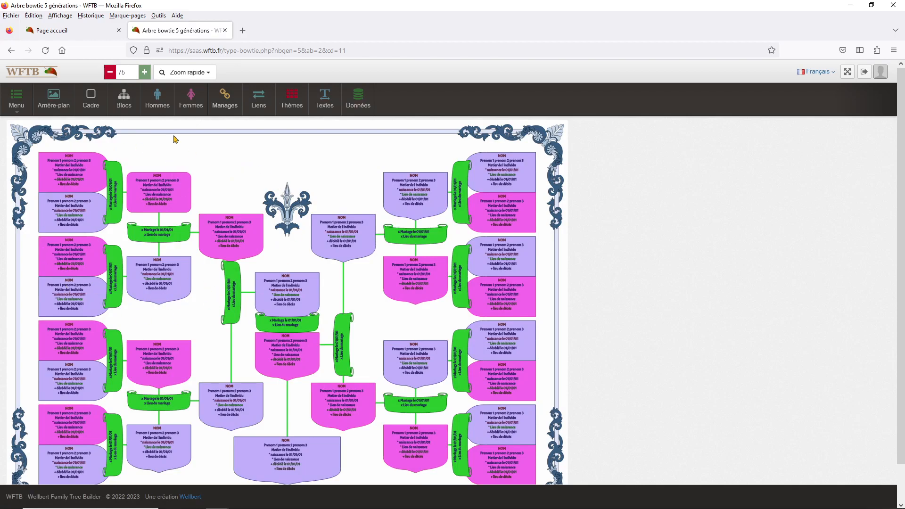
Zoom the tree view in to 170, then reopen the Blocs mariages settings
click(145, 72)
click(144, 72)
click(145, 72)
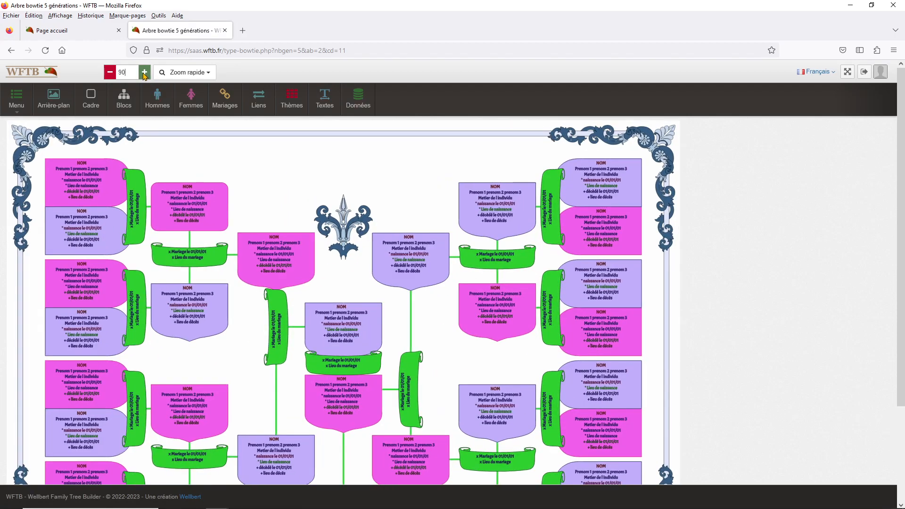
click(144, 73)
click(145, 72)
click(145, 72)
click(144, 73)
click(145, 73)
click(145, 72)
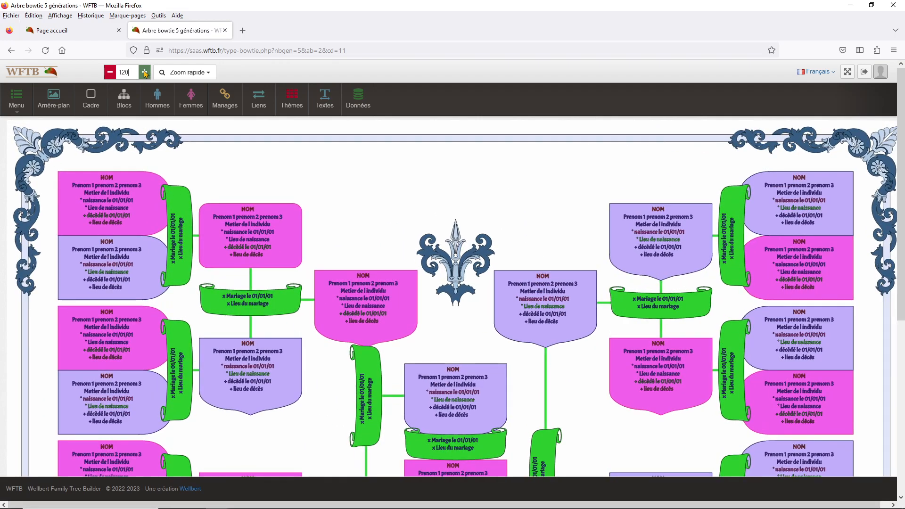
click(145, 72)
click(145, 72)
click(145, 72)
click(145, 72)
click(145, 72)
click(145, 72)
click(145, 72)
click(145, 72)
click(144, 73)
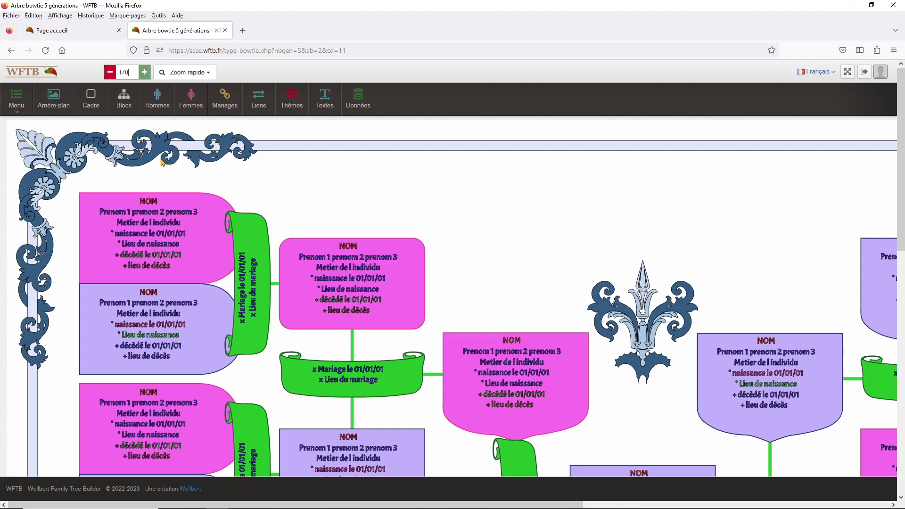
click(225, 103)
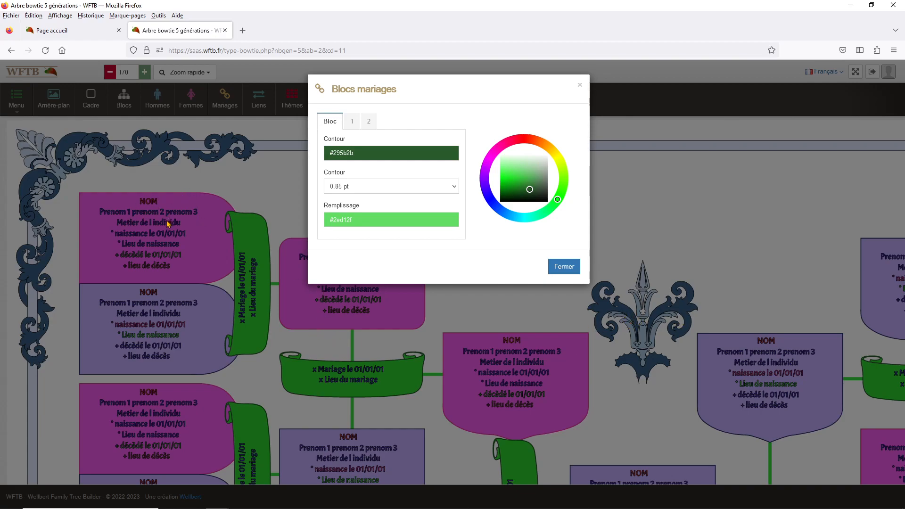
Replace the marriage scroll fill code with 'none' and close the settings
click(354, 223)
double_click(343, 221)
click(361, 221)
double_click(354, 220)
drag(327, 221, 370, 226)
text(none)
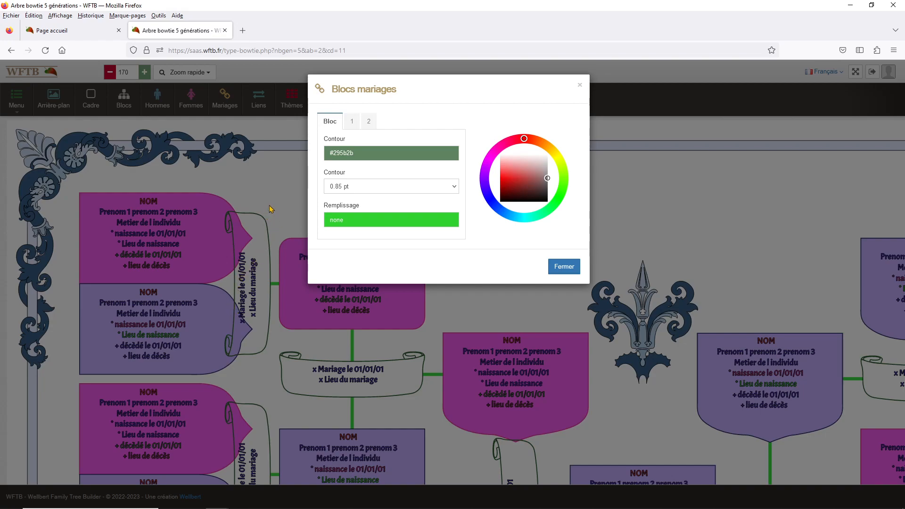
click(276, 189)
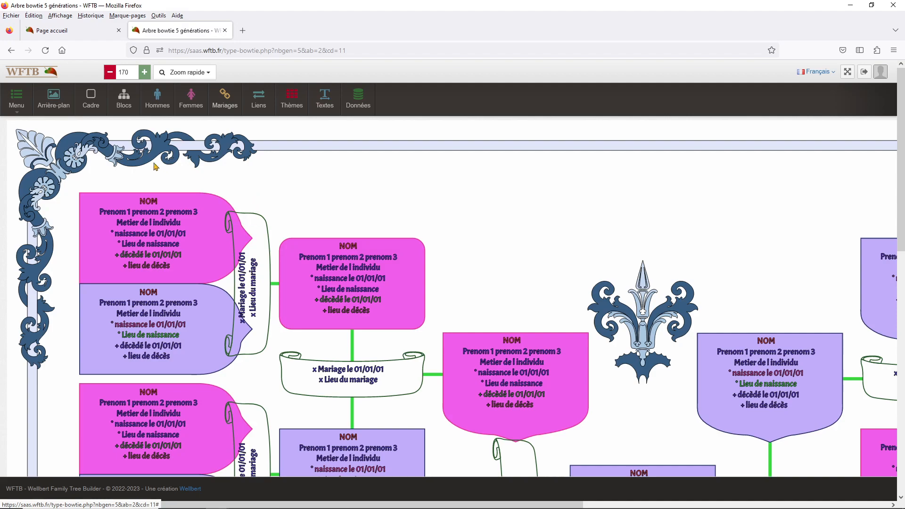
Switch the background to Monochrome white #ffffff and copy its colour code
click(58, 103)
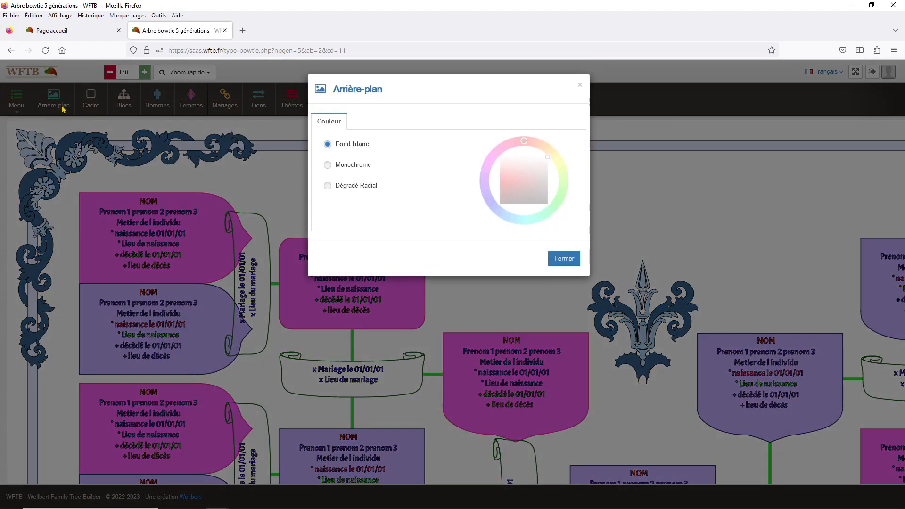
click(353, 165)
click(374, 183)
drag(509, 167, 519, 154)
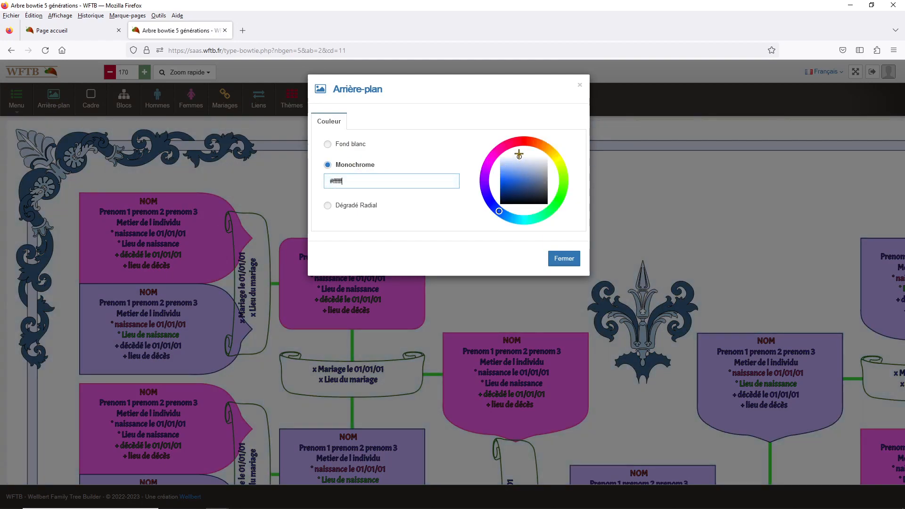
drag(352, 180, 309, 183)
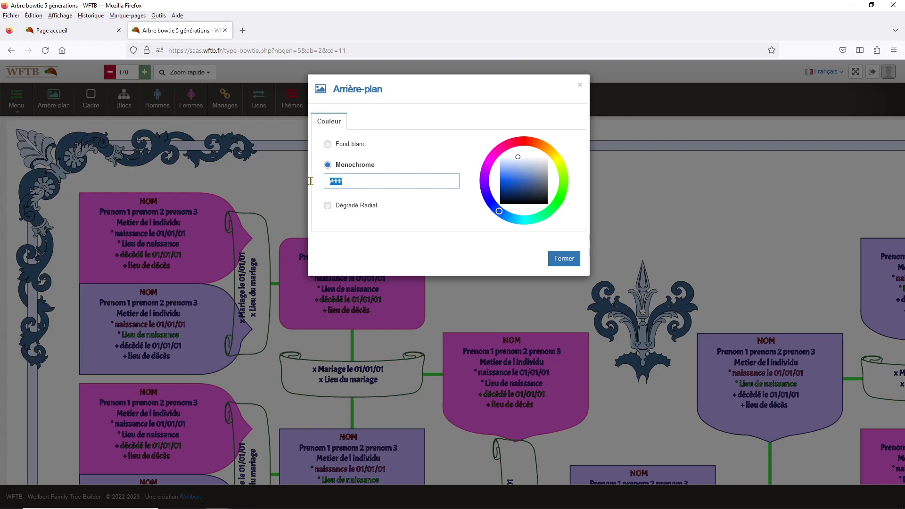
right_click(337, 184)
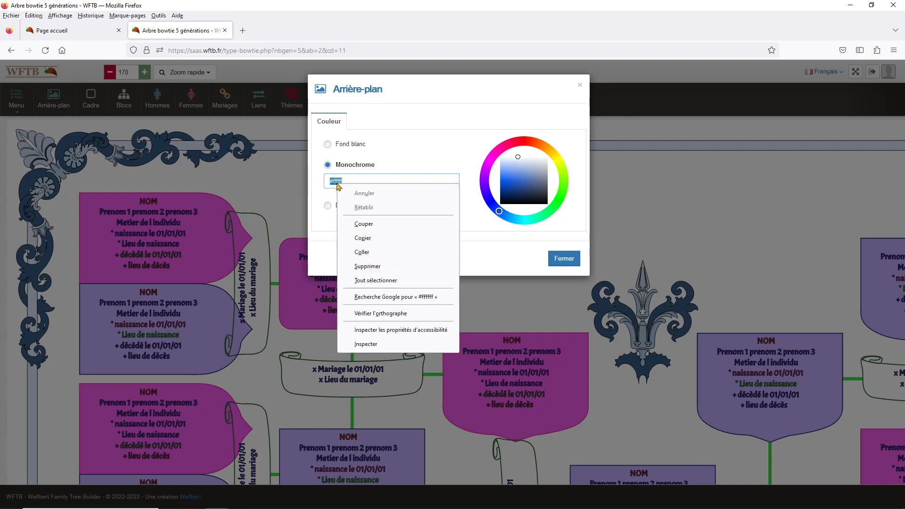
click(363, 238)
click(297, 175)
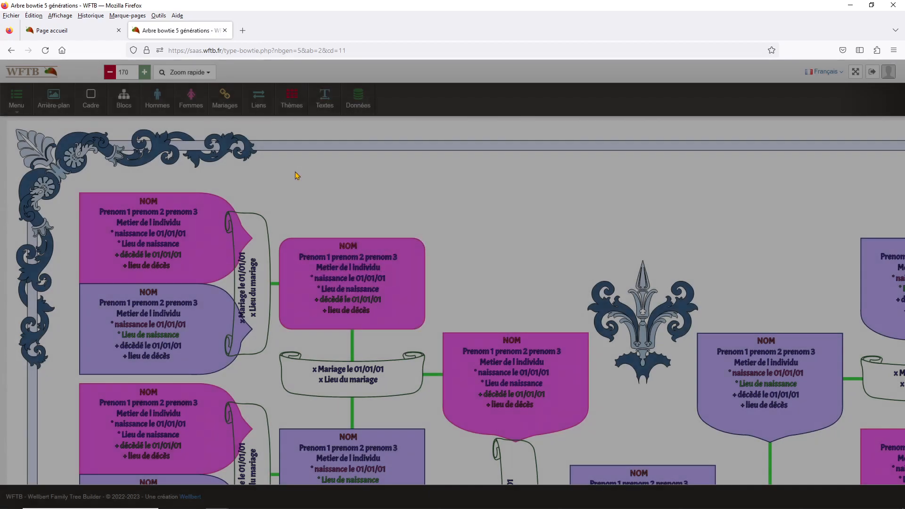
Paste the white code into the marriage scroll fill and tint it pale pink
click(232, 102)
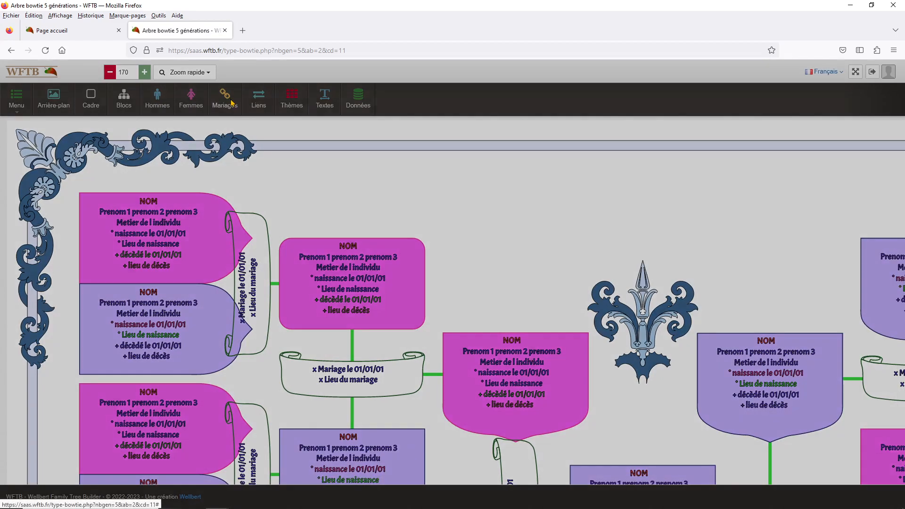
drag(361, 220, 297, 217)
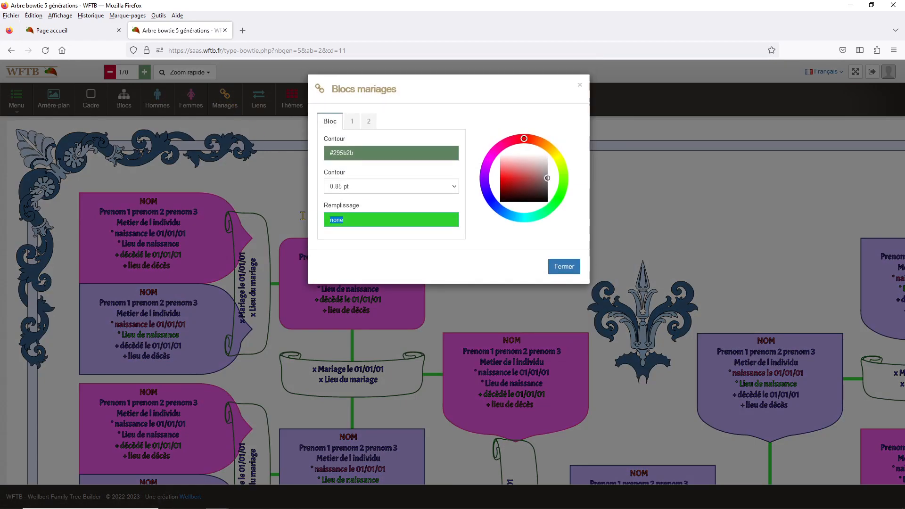
right_click(337, 219)
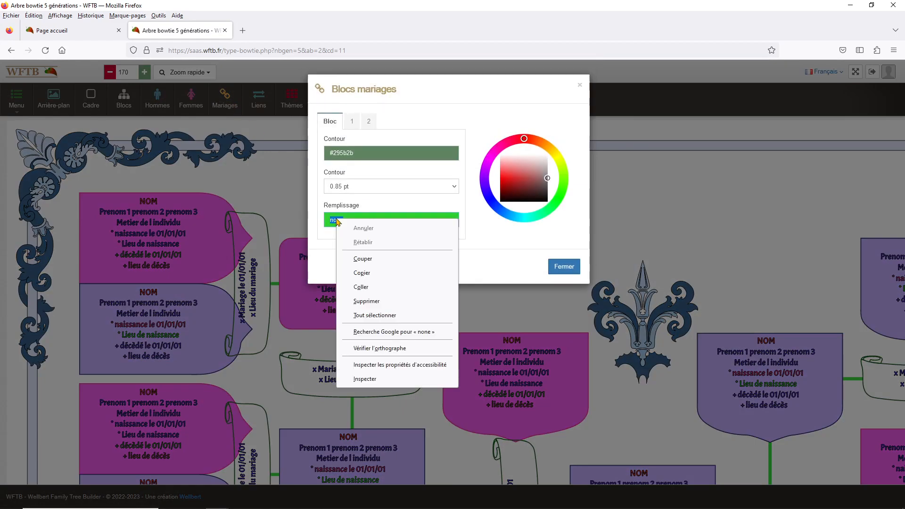
click(375, 288)
mouse_move(516, 170)
mouse_down()
mouse_move(517, 153)
mouse_move(516, 170)
mouse_up()
click(268, 182)
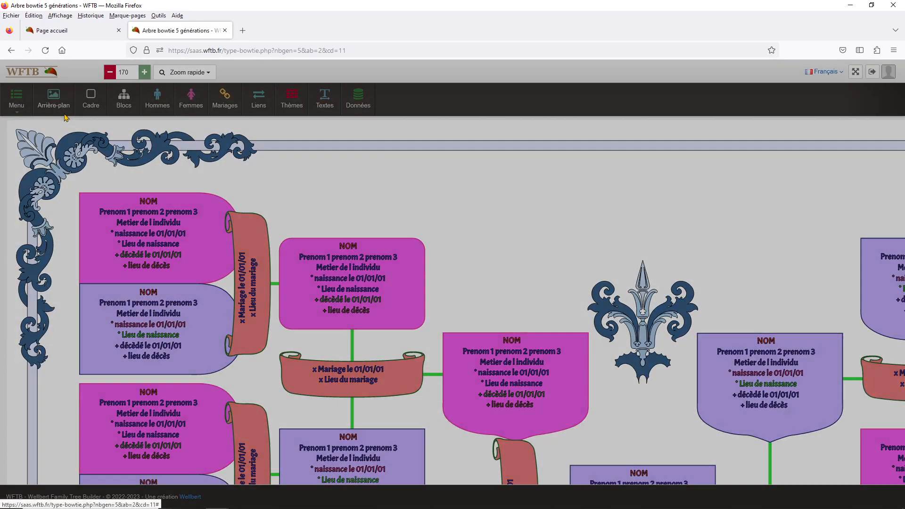
click(65, 116)
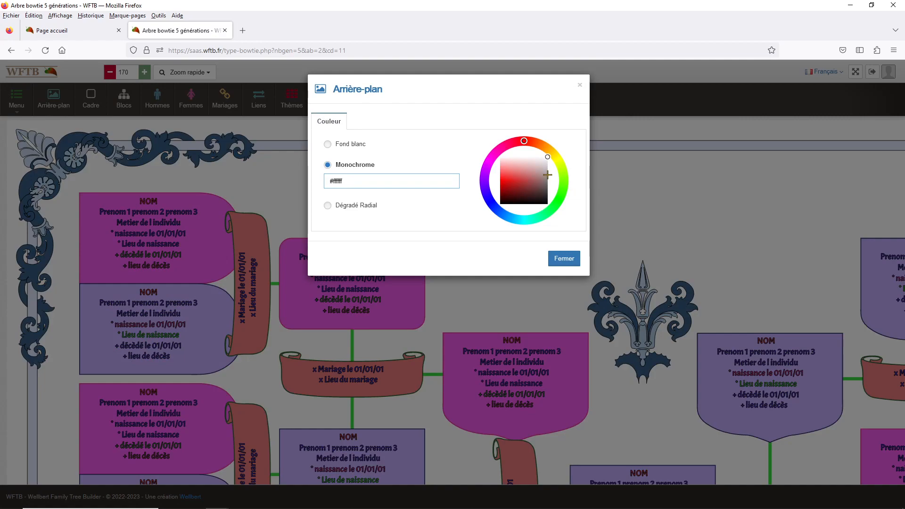
Set the background to pale pink #f2e9e9 and copy its colour code
click(526, 162)
click(534, 161)
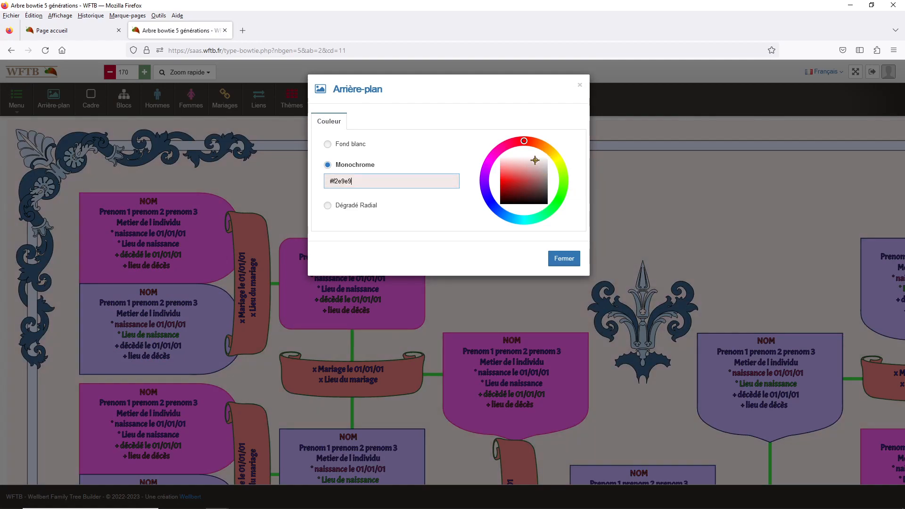
drag(363, 181, 334, 186)
right_click(339, 182)
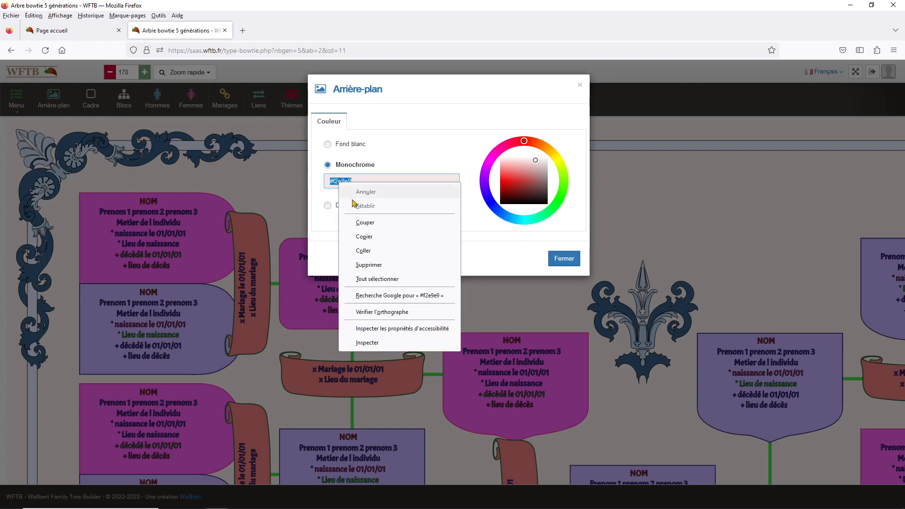
click(378, 237)
click(292, 183)
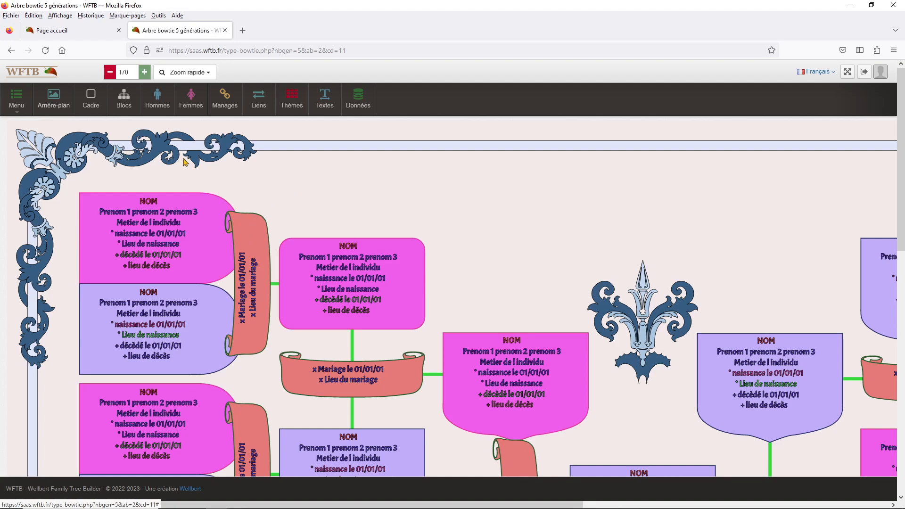
Paste #f2e9e9 into the marriage scroll fill, confirm it, and close the settings
click(230, 109)
triple_click(356, 219)
right_click(343, 221)
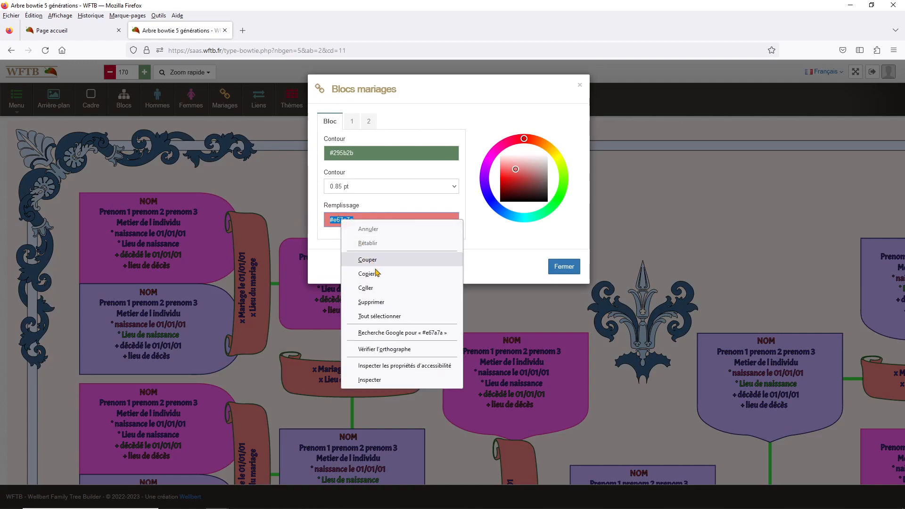
click(372, 288)
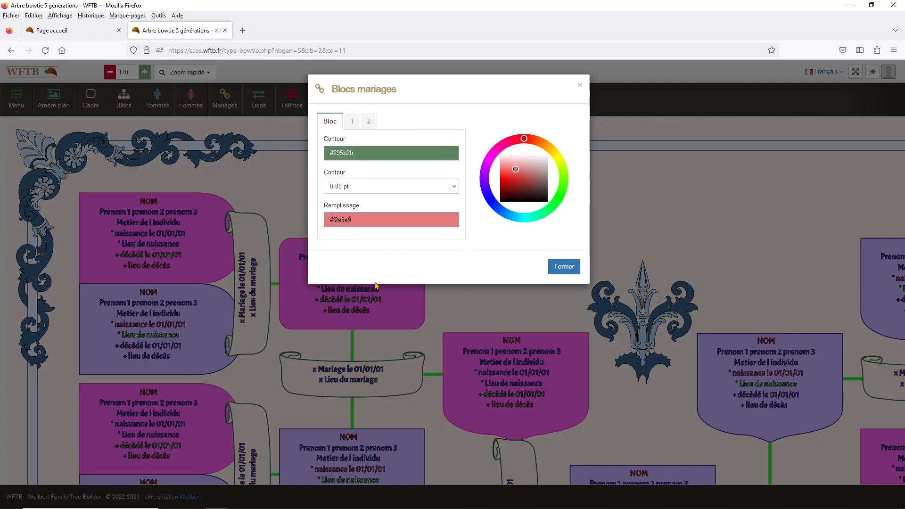
click(475, 217)
click(395, 218)
click(389, 208)
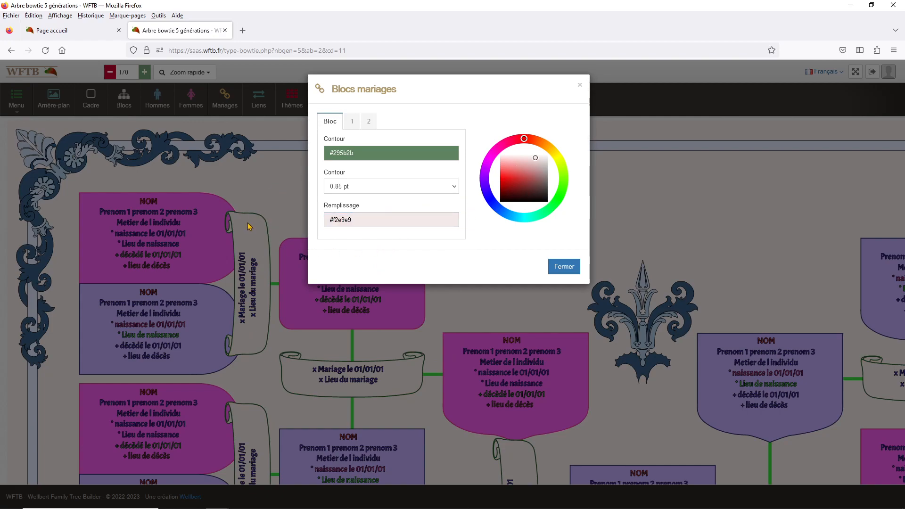
click(269, 192)
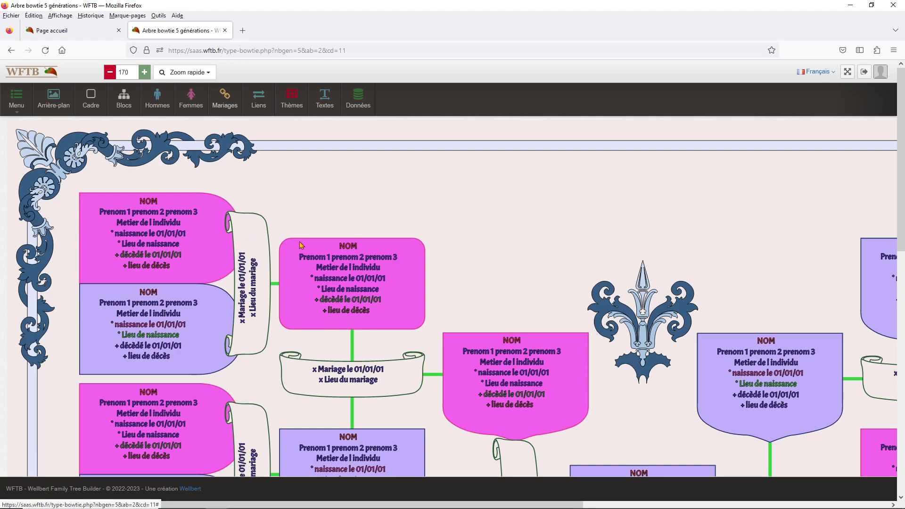
Check the father link colour in Liens, then reopen the Blocs hommes settings
scroll(298, 239, down, 3)
scroll(302, 283, up, 3)
click(259, 104)
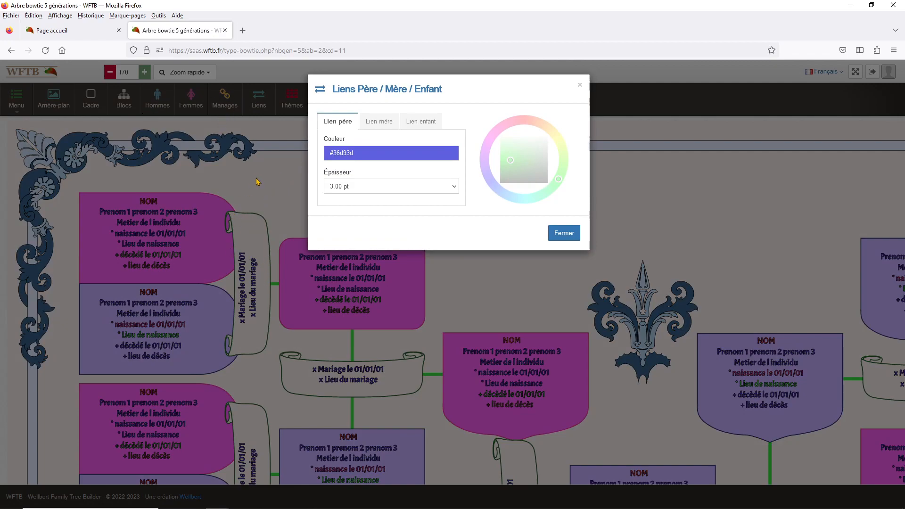
click(366, 153)
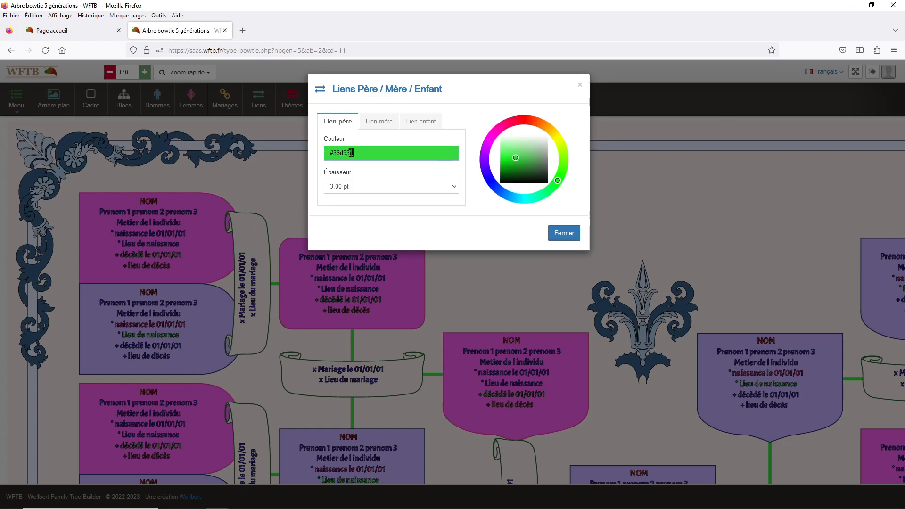
click(220, 163)
click(157, 99)
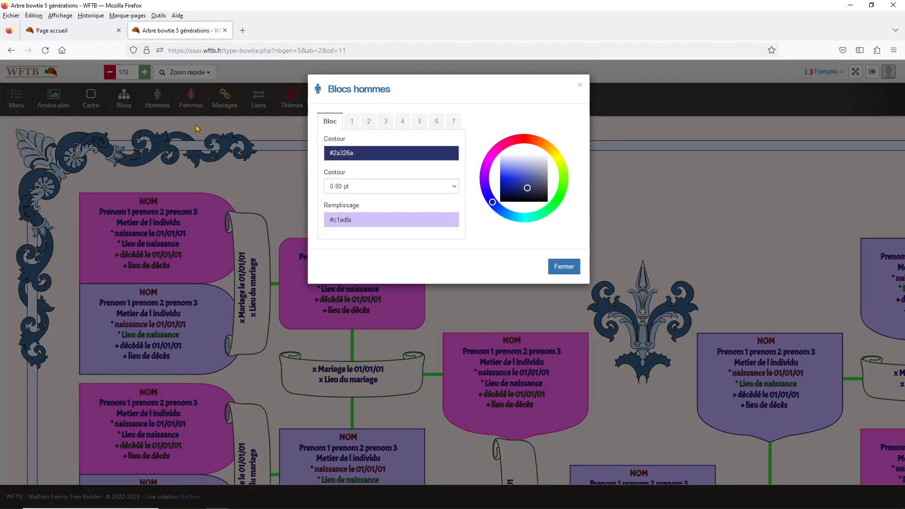
Move from the men's block settings to the link settings and review the father, mother and child link colours
click(253, 161)
click(261, 106)
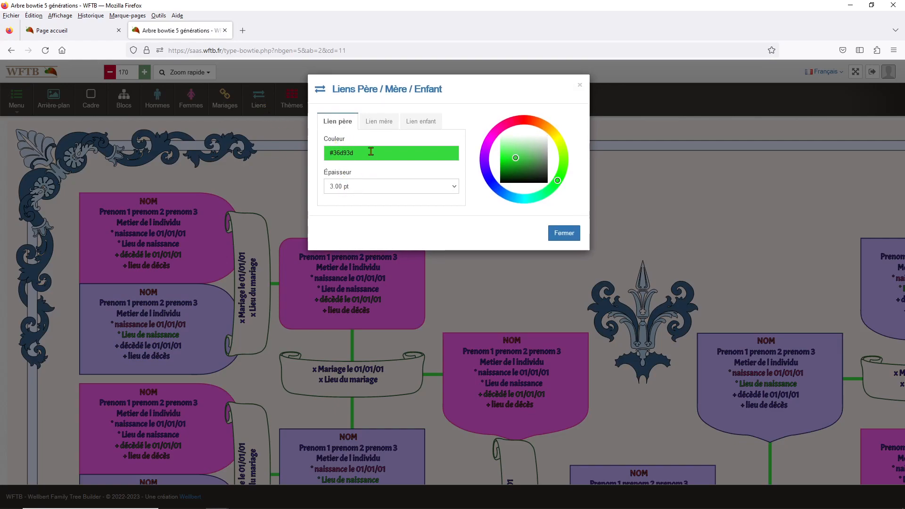
click(374, 124)
click(421, 123)
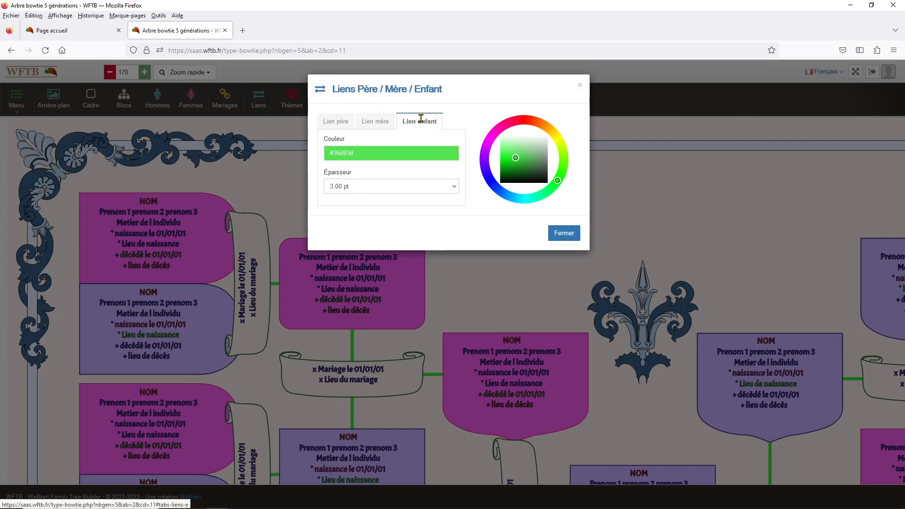
click(338, 121)
click(377, 123)
click(414, 123)
click(338, 123)
Set the father link colour to blue #3653d9
click(382, 153)
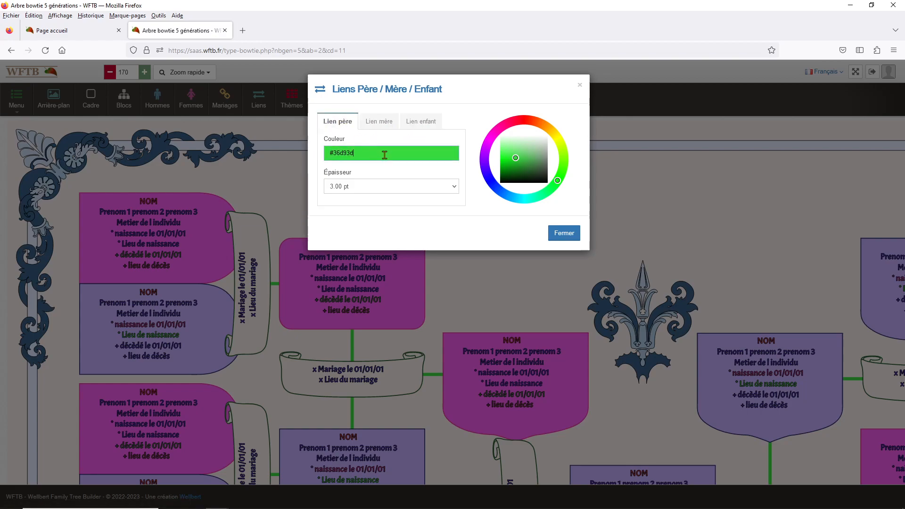
key(ctrl+a)
key(ctrl+v)
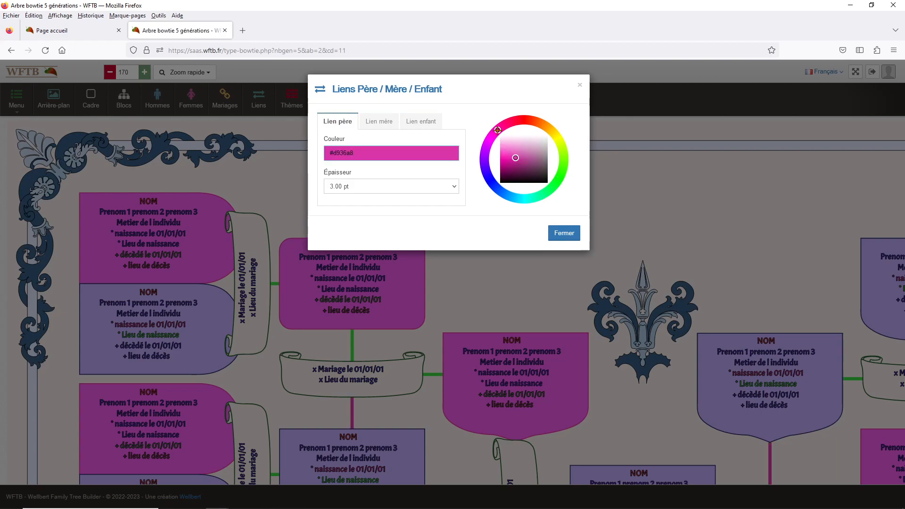
key(ctrl+a)
key(ctrl+v)
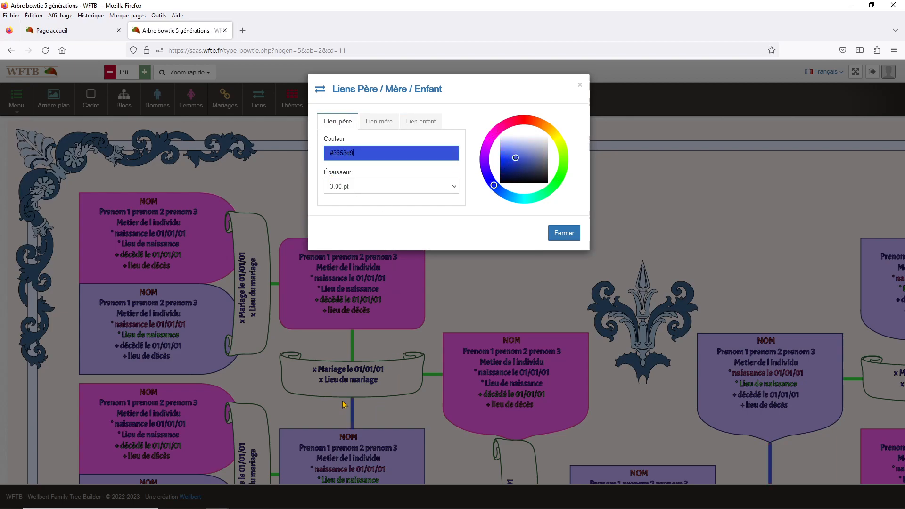
Make the mother links light pink #eb7faa
click(376, 123)
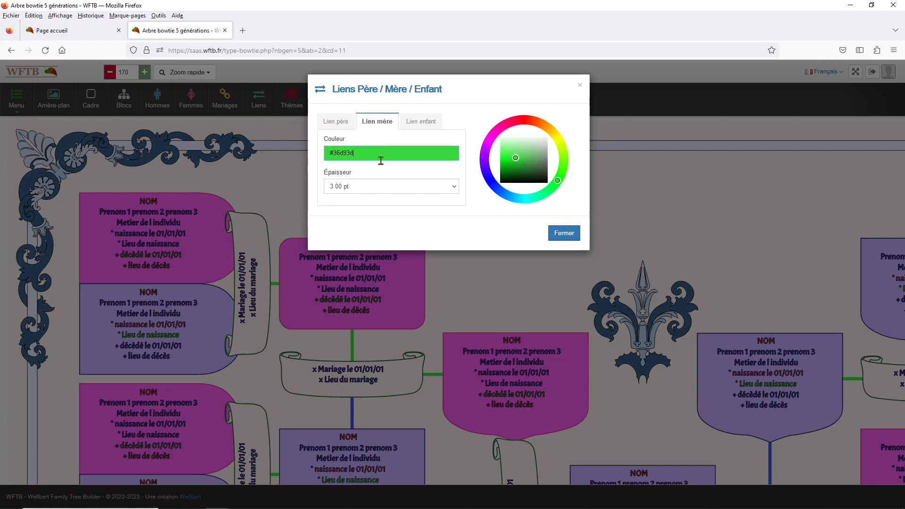
click(508, 124)
click(513, 149)
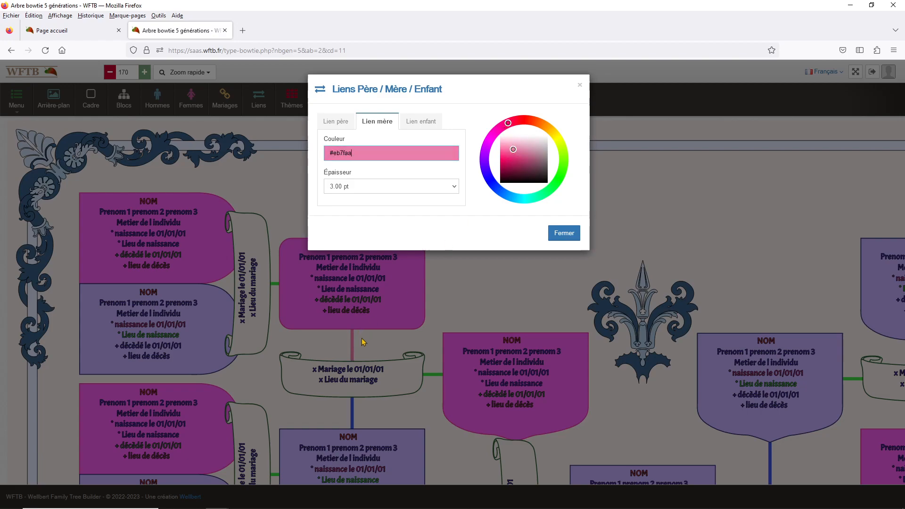
Give the child links a softer green #6dca71 and close the link settings
click(425, 122)
click(377, 153)
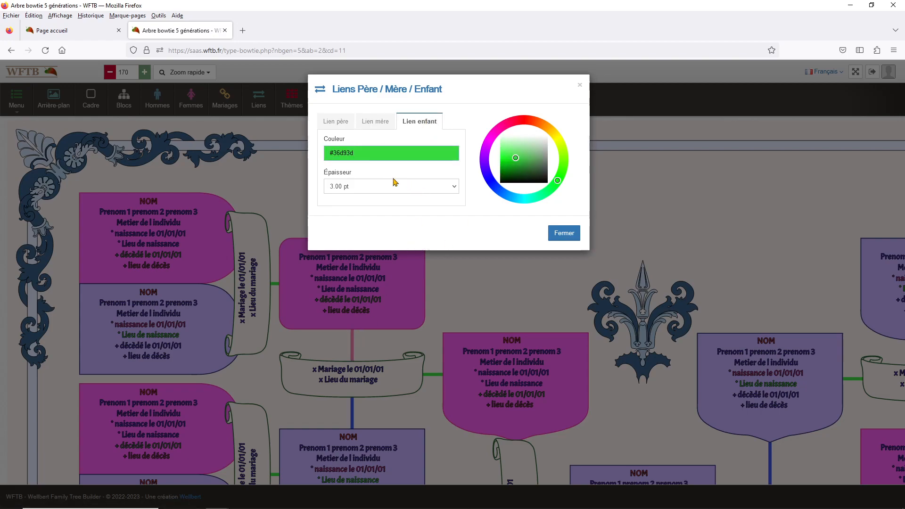
click(525, 155)
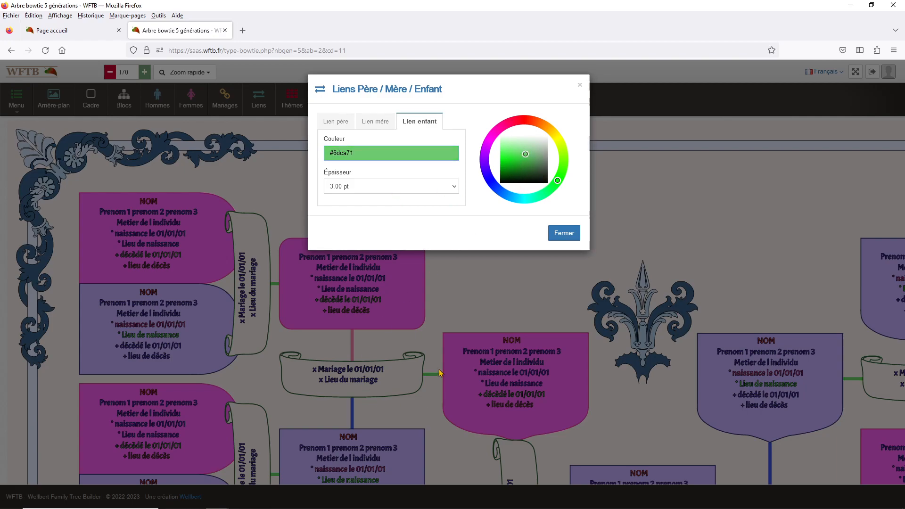
click(496, 275)
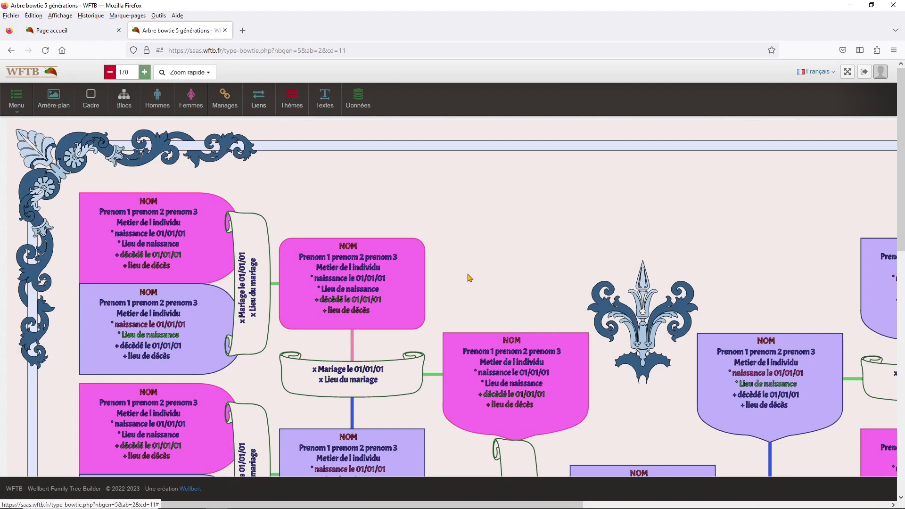